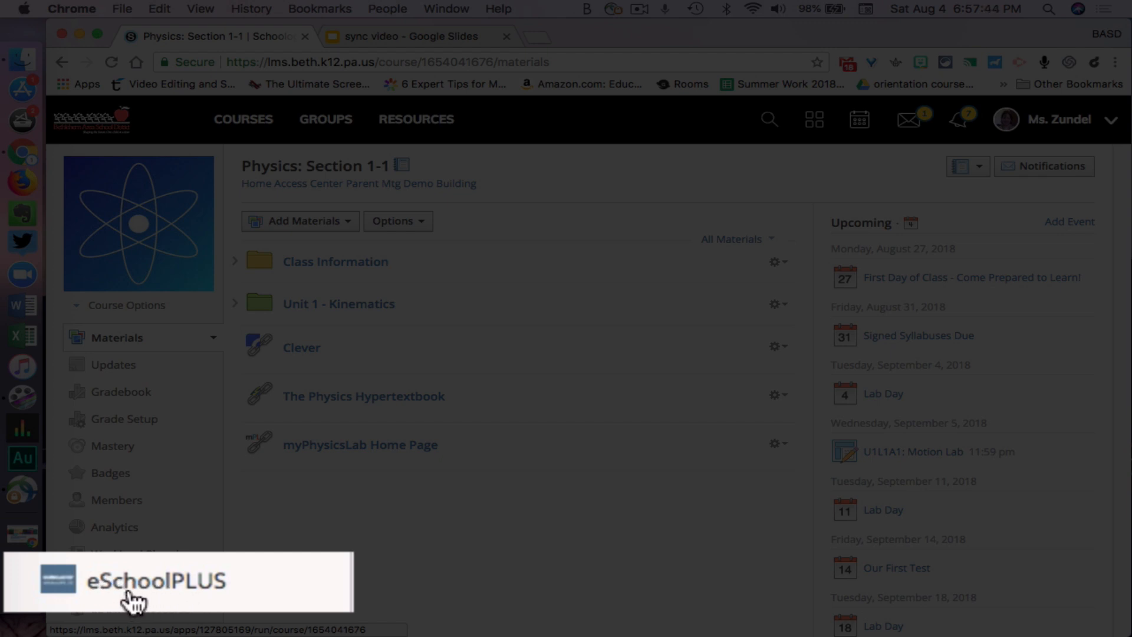
Open the course's eSchoolPLUS category configuration and review the building categories and the included course categories.
left_click(131, 596)
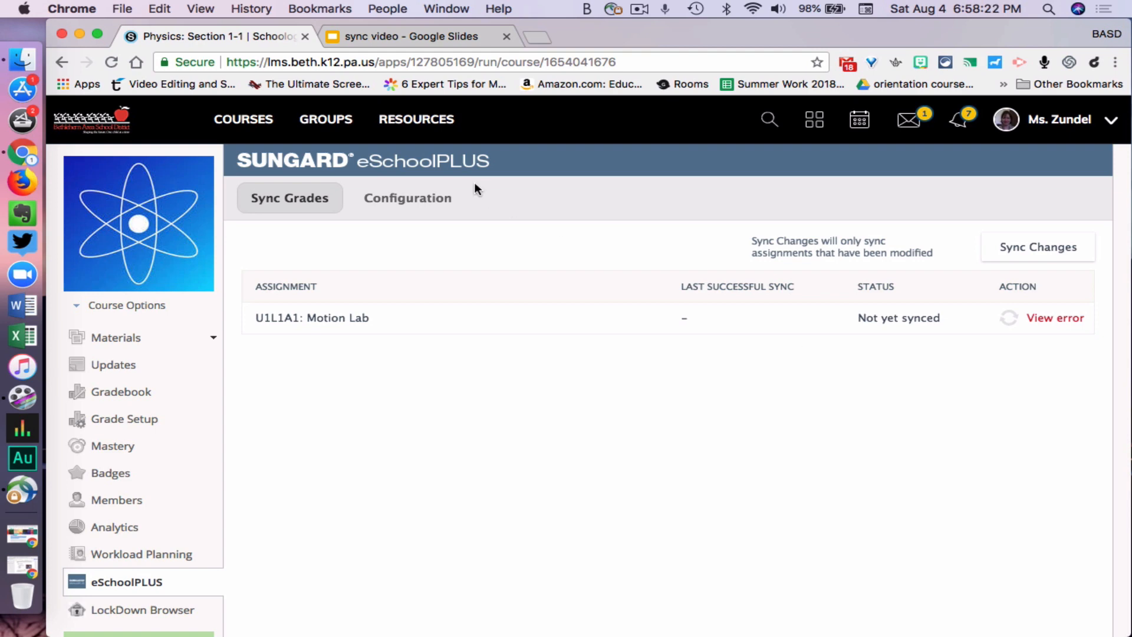
left_click(415, 207)
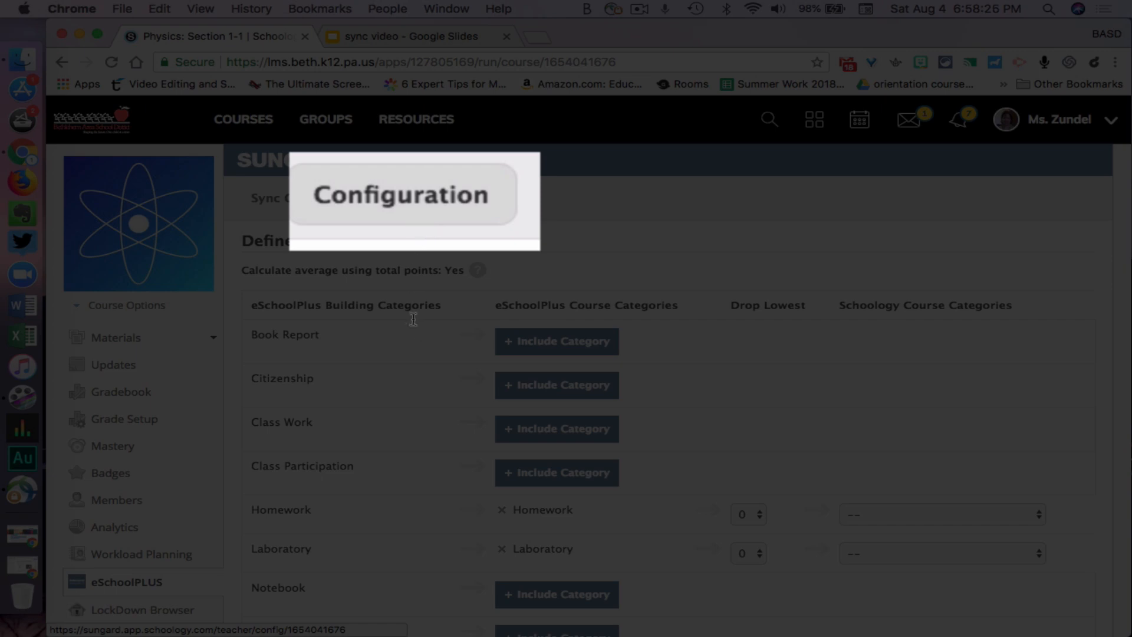
scroll(422, 380, "down", 2)
scroll(422, 386, "down", 1)
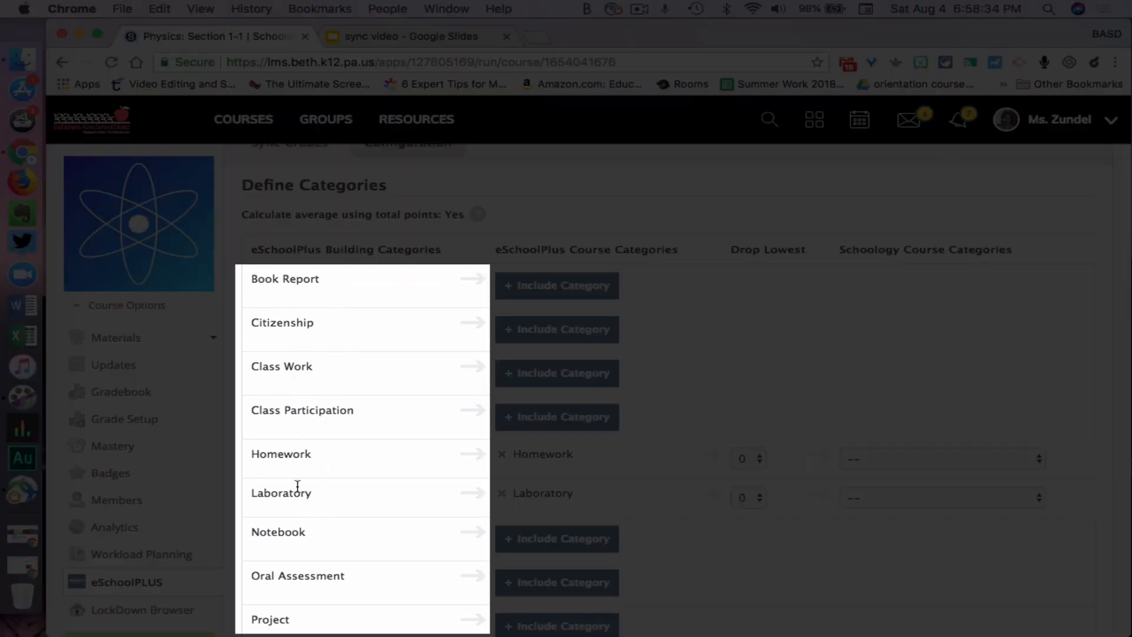
scroll(534, 390, "down", 5)
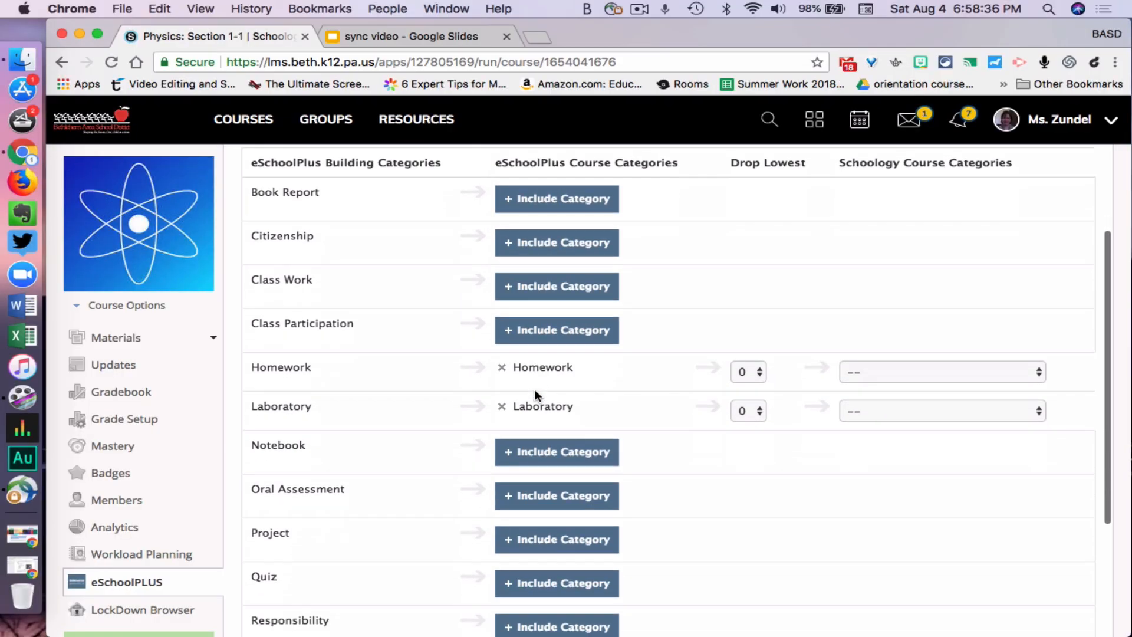
scroll(534, 389, "down", 1)
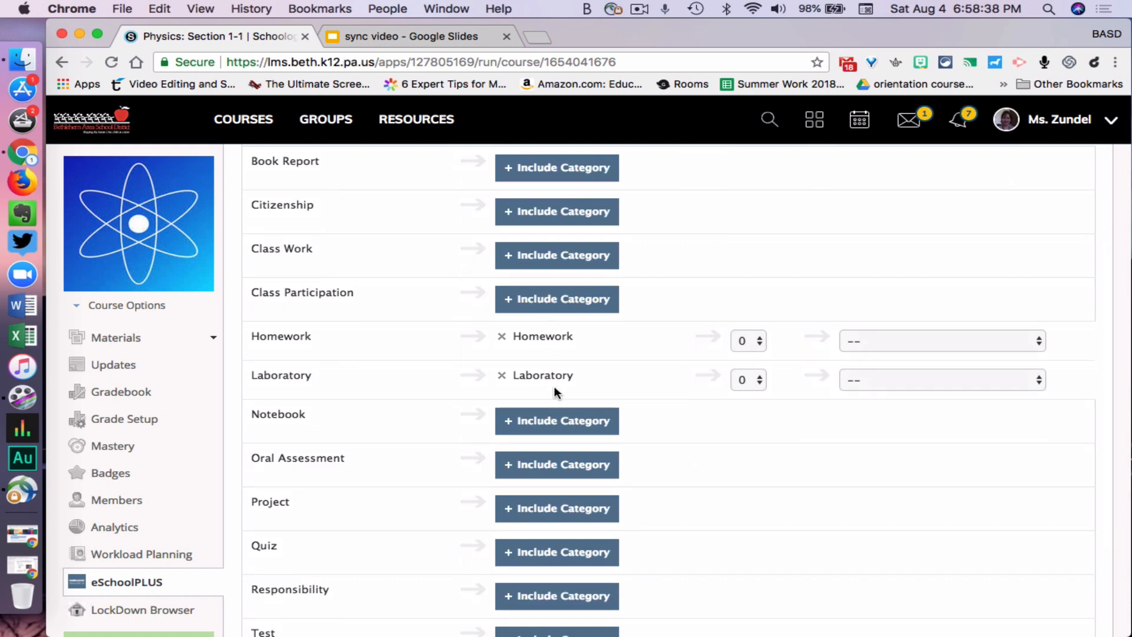
scroll(554, 390, "up", 4)
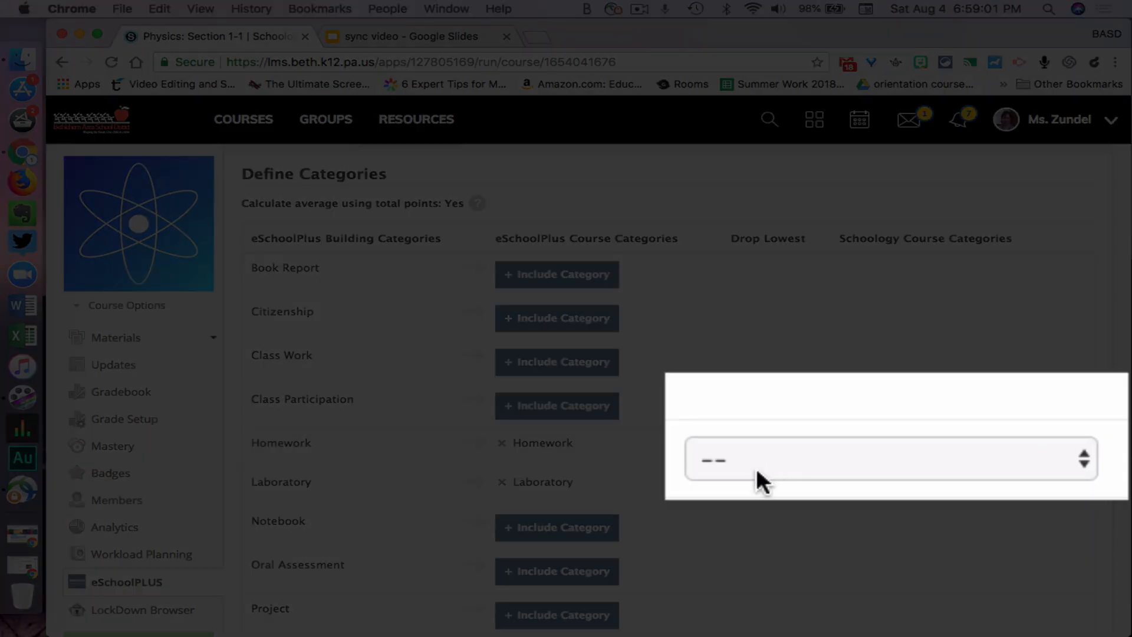
Map the Homework and Laboratory course categories each to (Create New Schoology Category) and save the configuration.
left_click(880, 453)
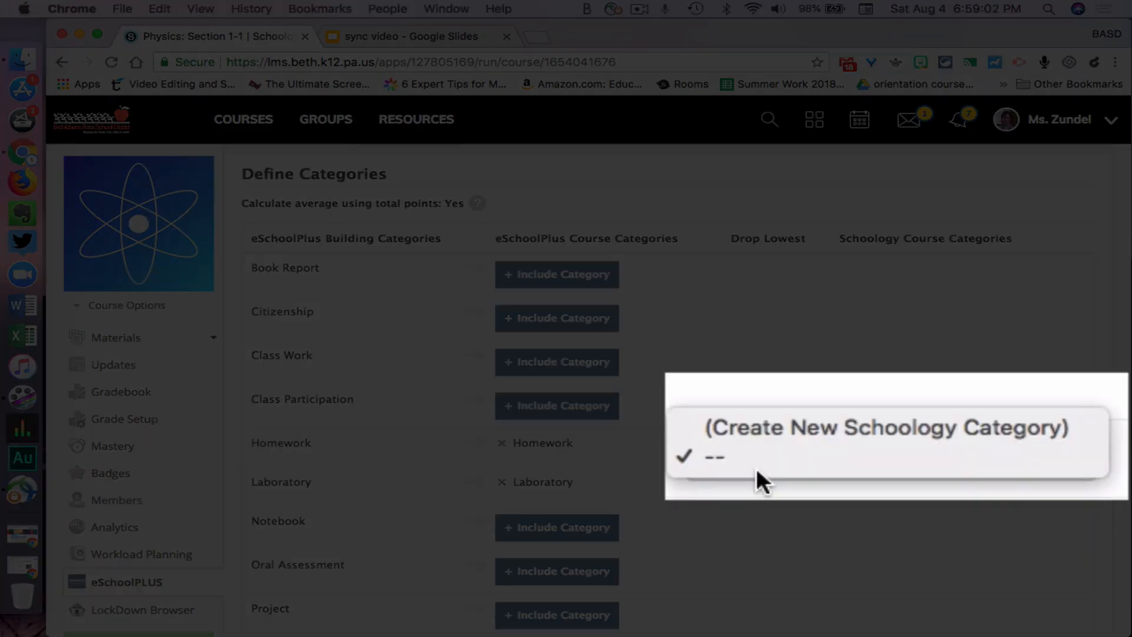
left_click(759, 433)
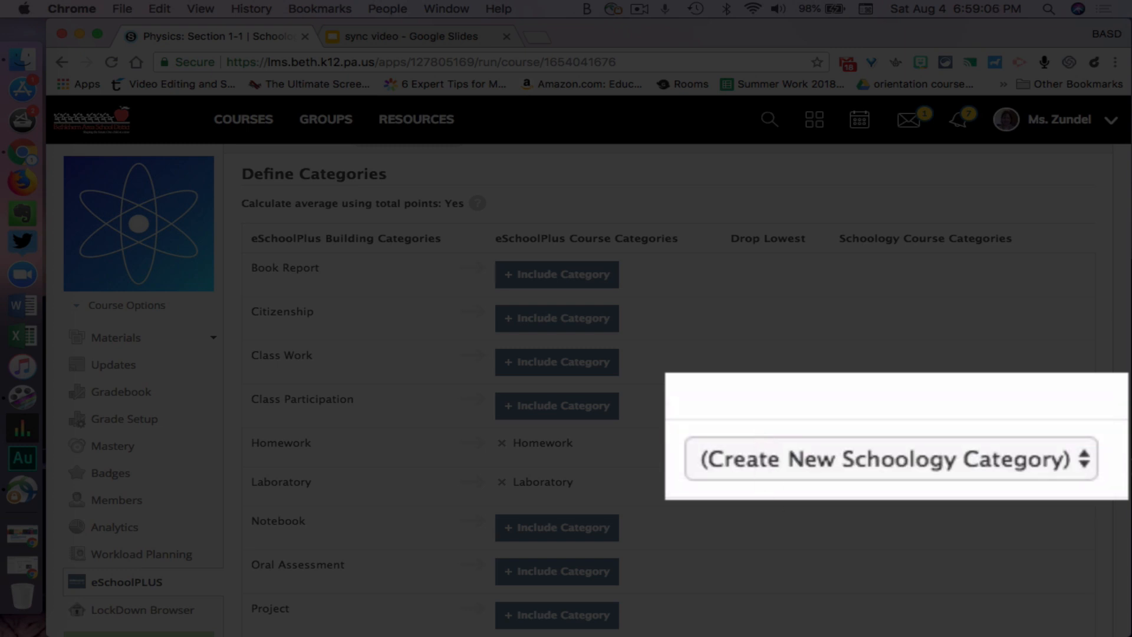
left_click(884, 487)
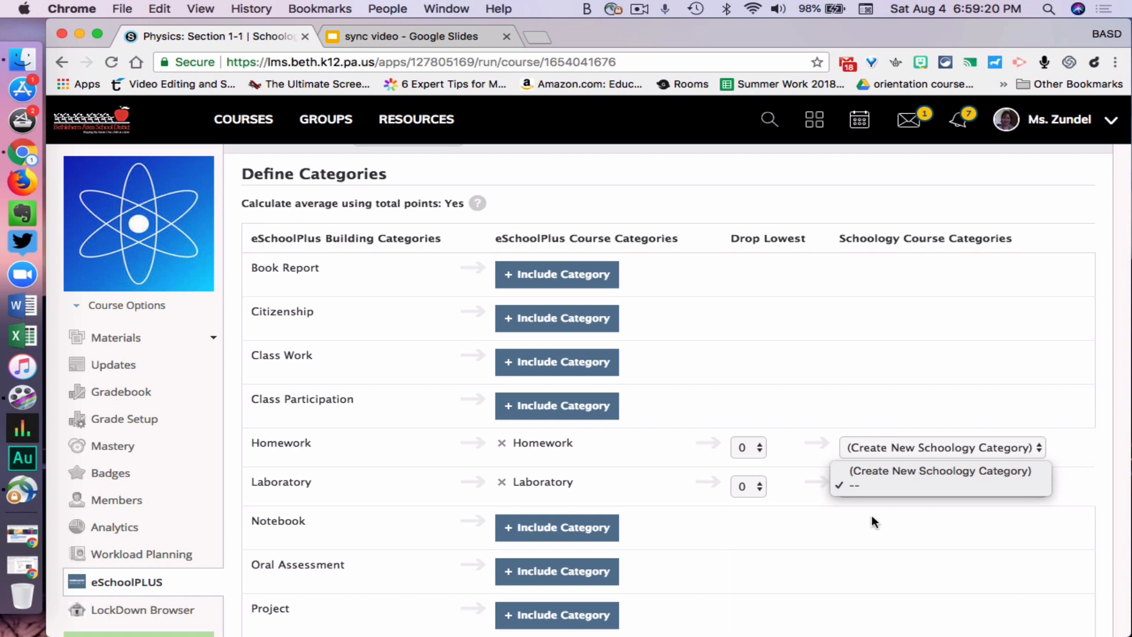
left_click(876, 468)
scroll(876, 467, "down", 6)
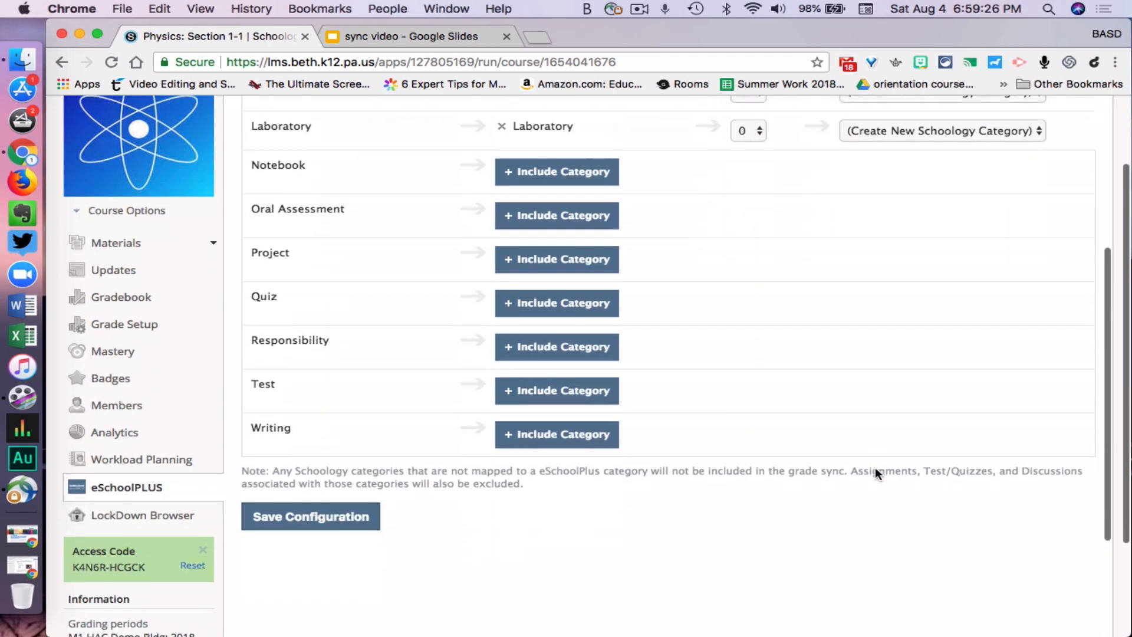
left_click(338, 530)
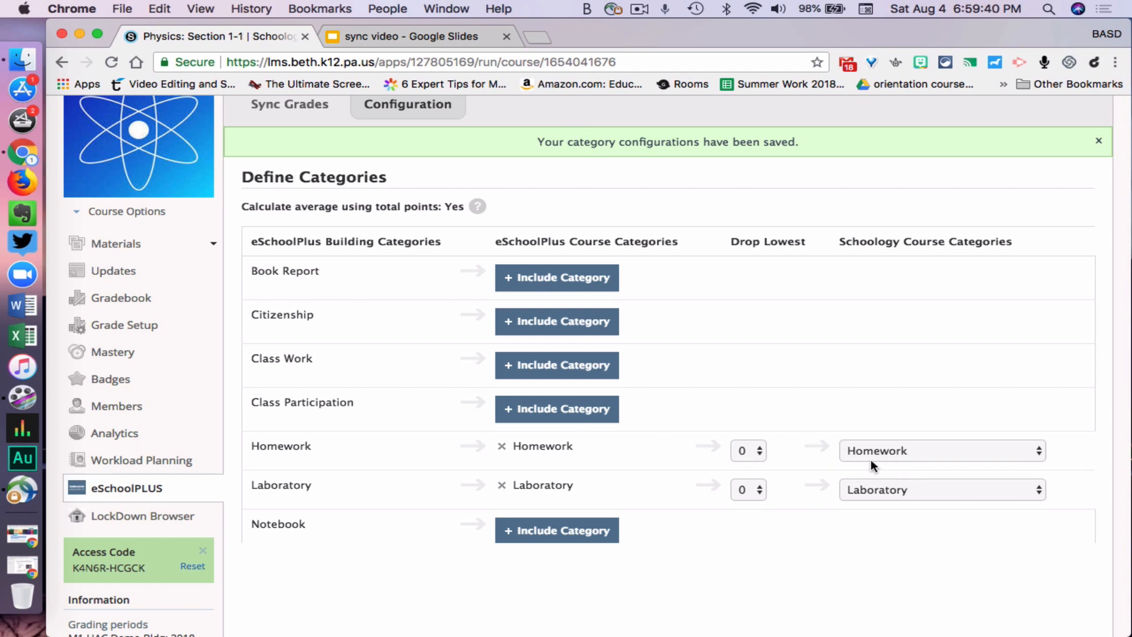
scroll(871, 458, "down", 5)
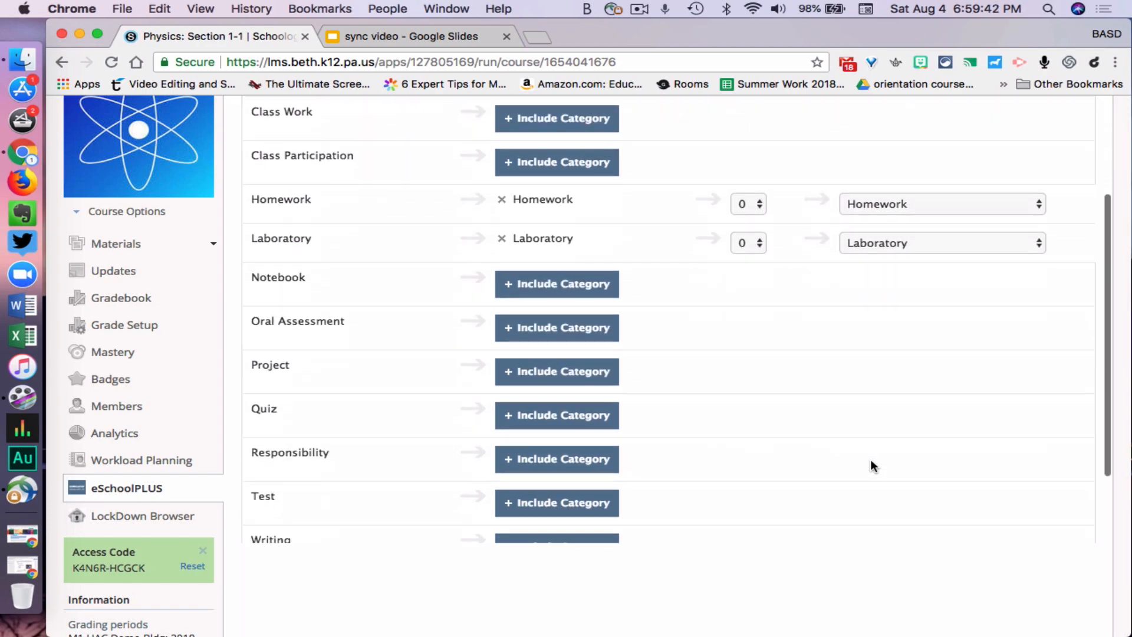
scroll(870, 459, "up", 5)
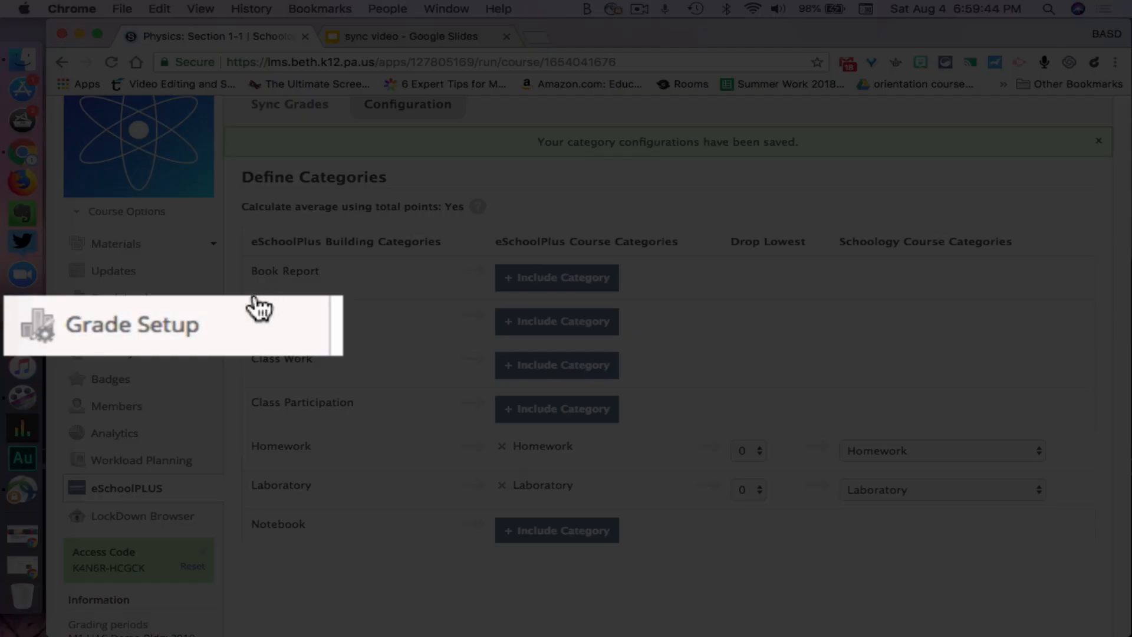
Open the course's grade setup and set the gradebook scale to ALPHA - Regular Courses.
left_click(149, 327)
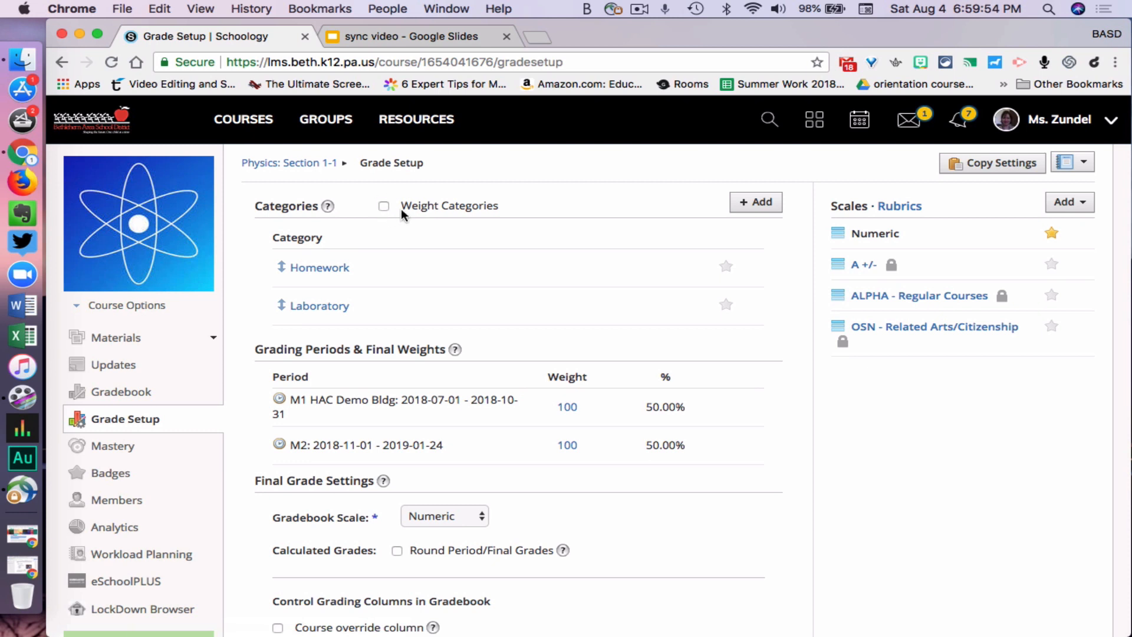
scroll(401, 210, "down", 2)
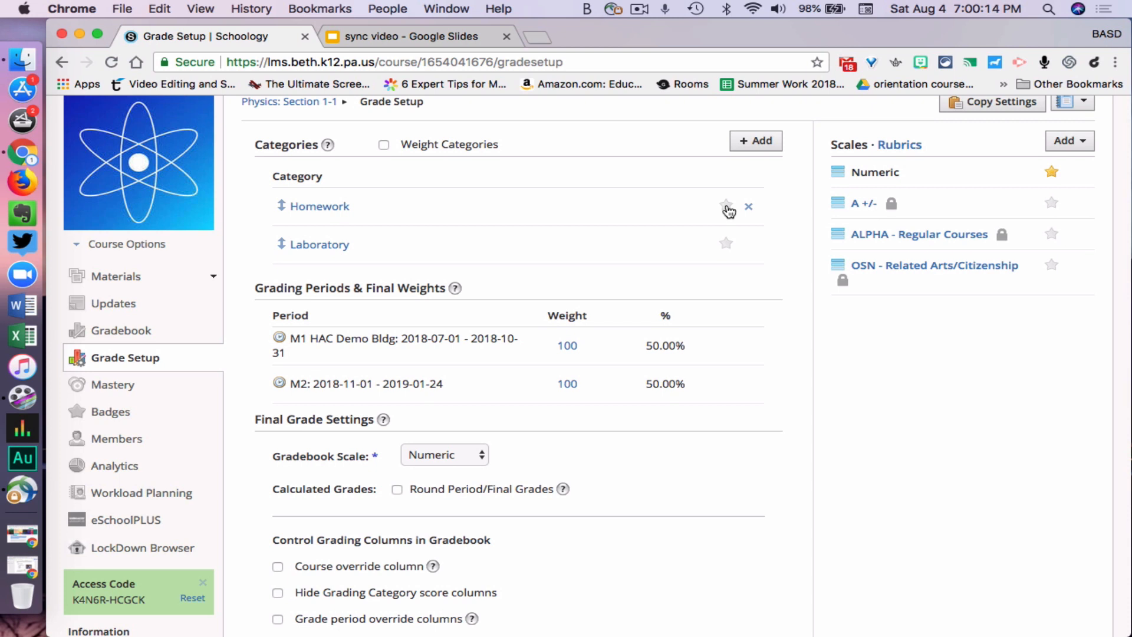
scroll(729, 211, "down", 2)
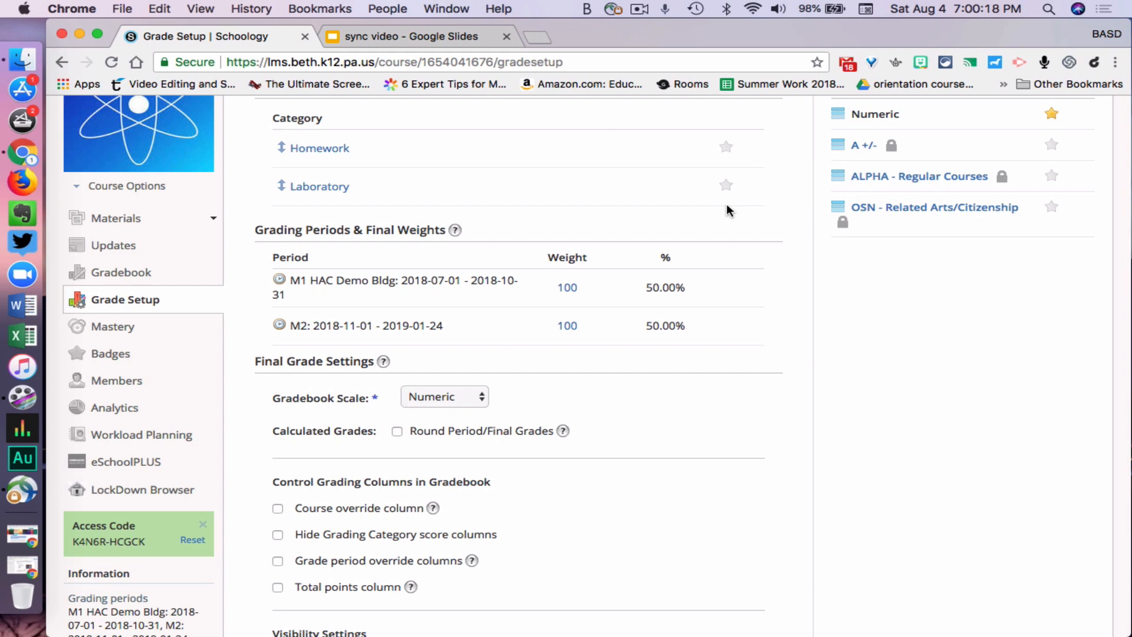
scroll(729, 211, "down", 3)
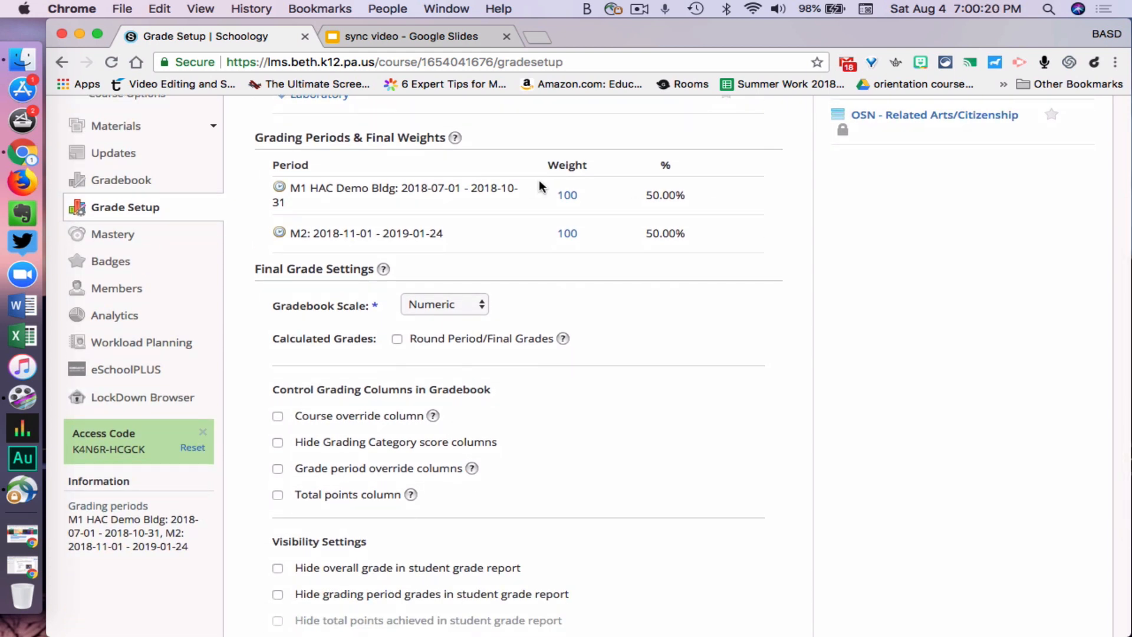
scroll(537, 187, "down", 3)
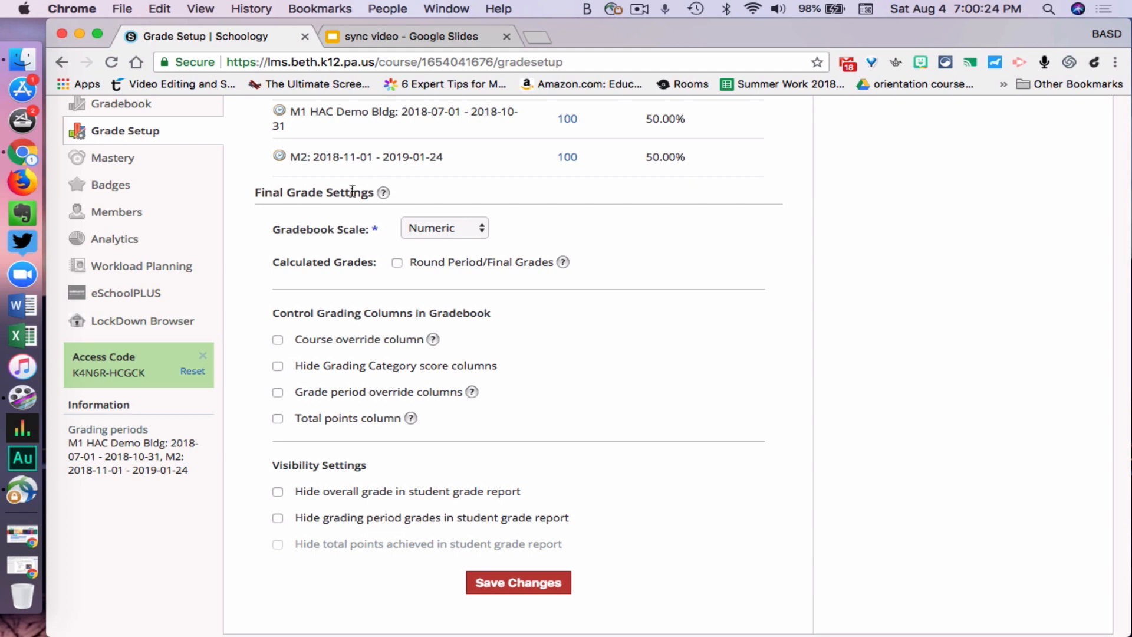
left_click(444, 227)
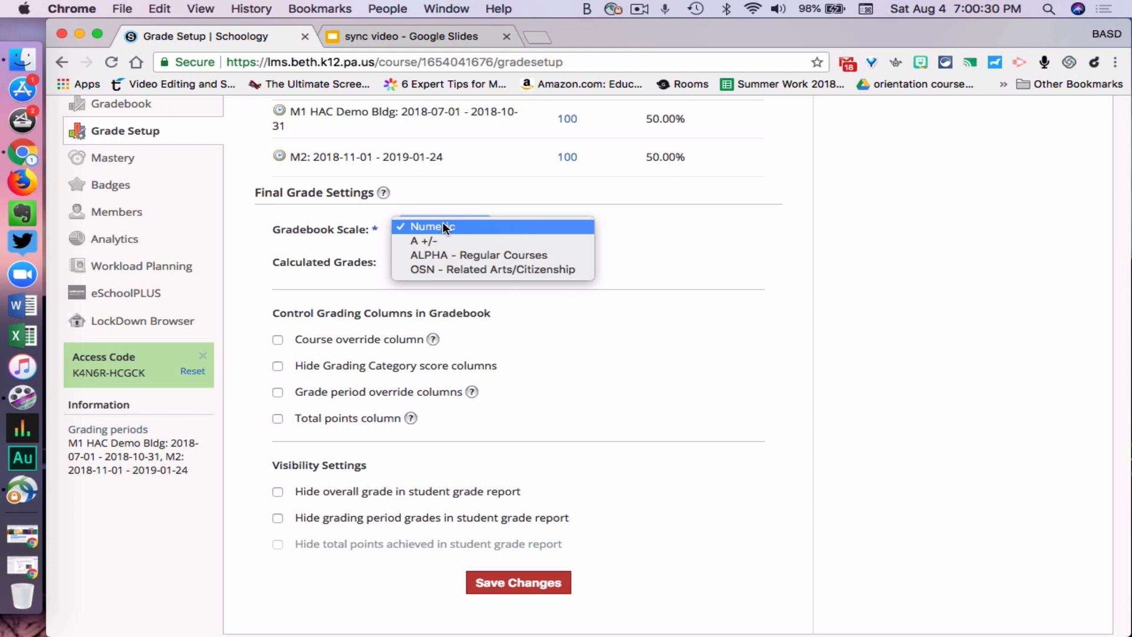
left_click(451, 258)
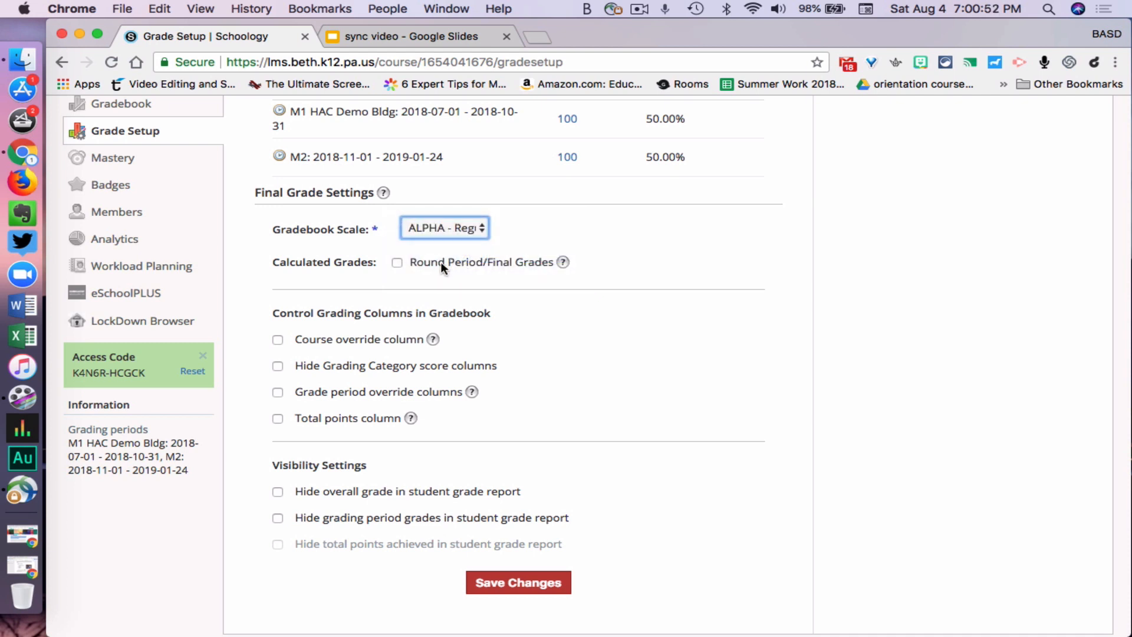
Hide the overall grade and the grading period grades in the student grade report, and save the grade setup changes.
scroll(395, 401, "down", 1)
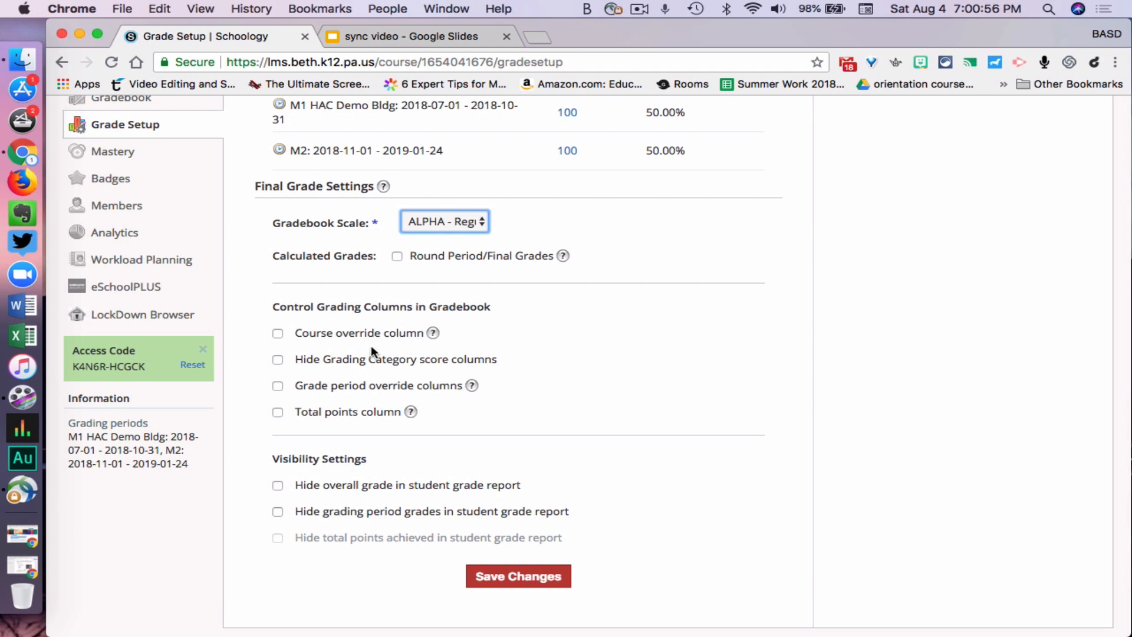
scroll(370, 386, "down", 3)
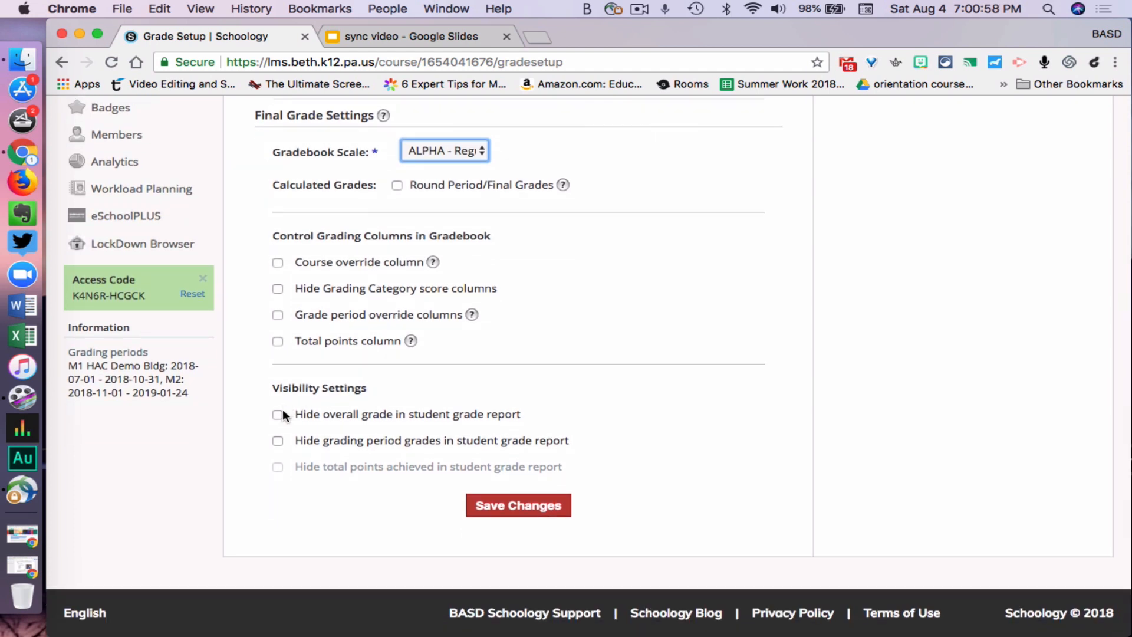
left_click(277, 415)
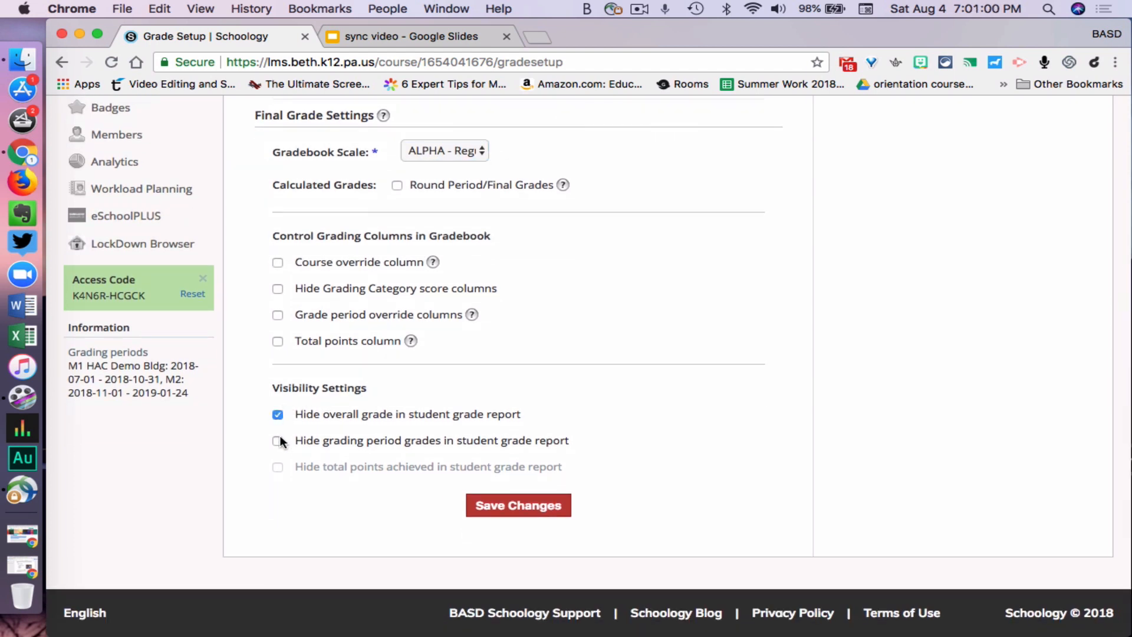
right_click(280, 437)
left_click(280, 437)
scroll(226, 298, "up", 4)
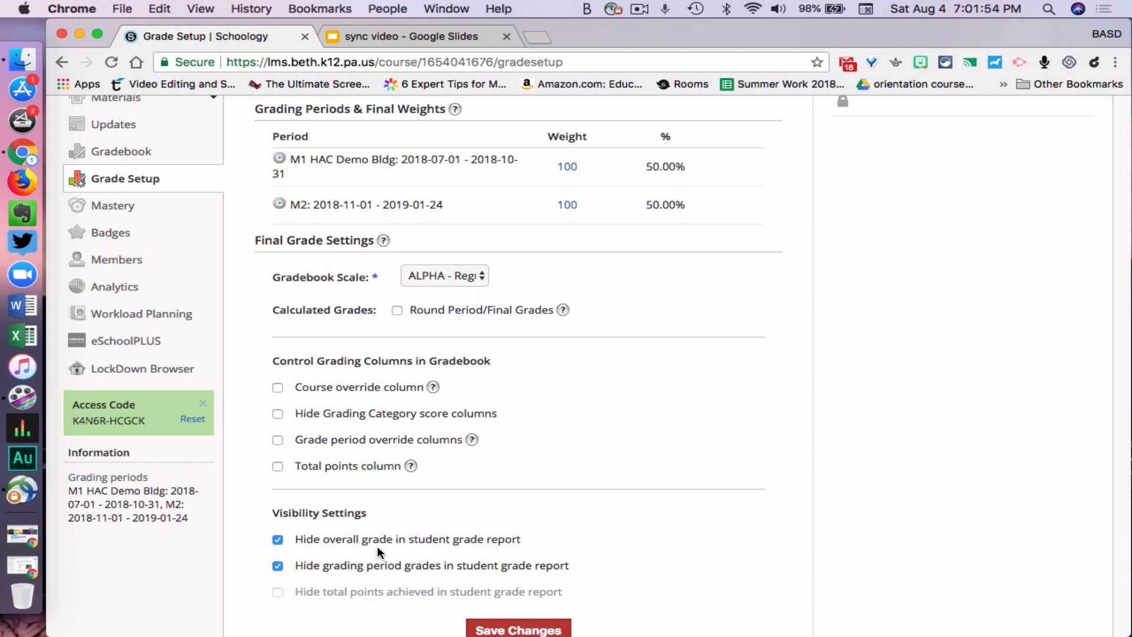
scroll(377, 547, "down", 2)
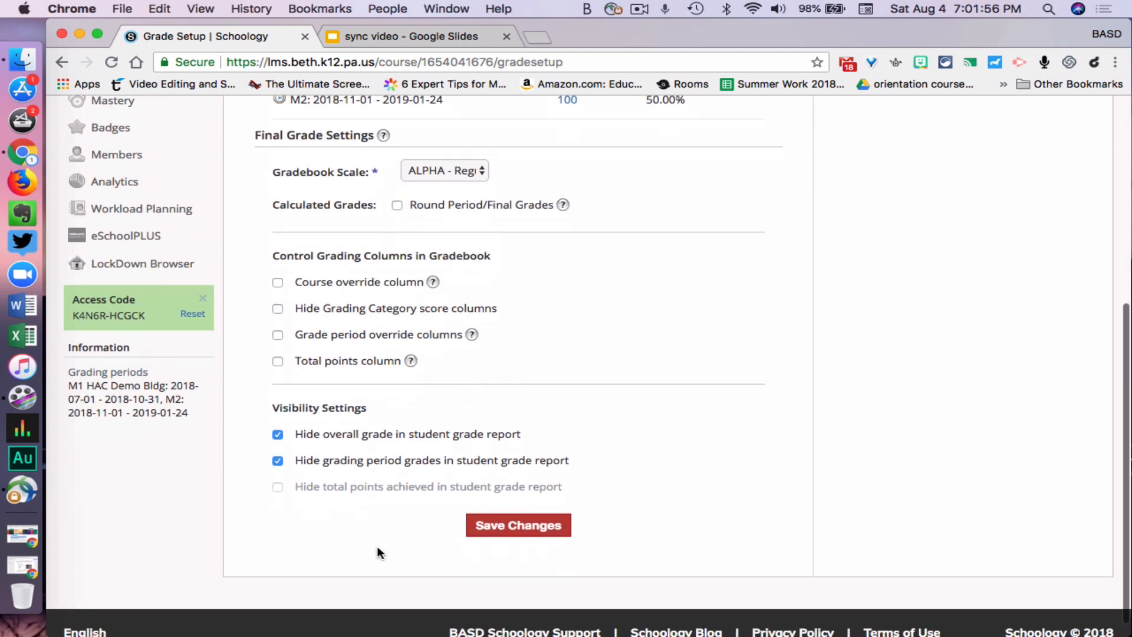
left_click(511, 530)
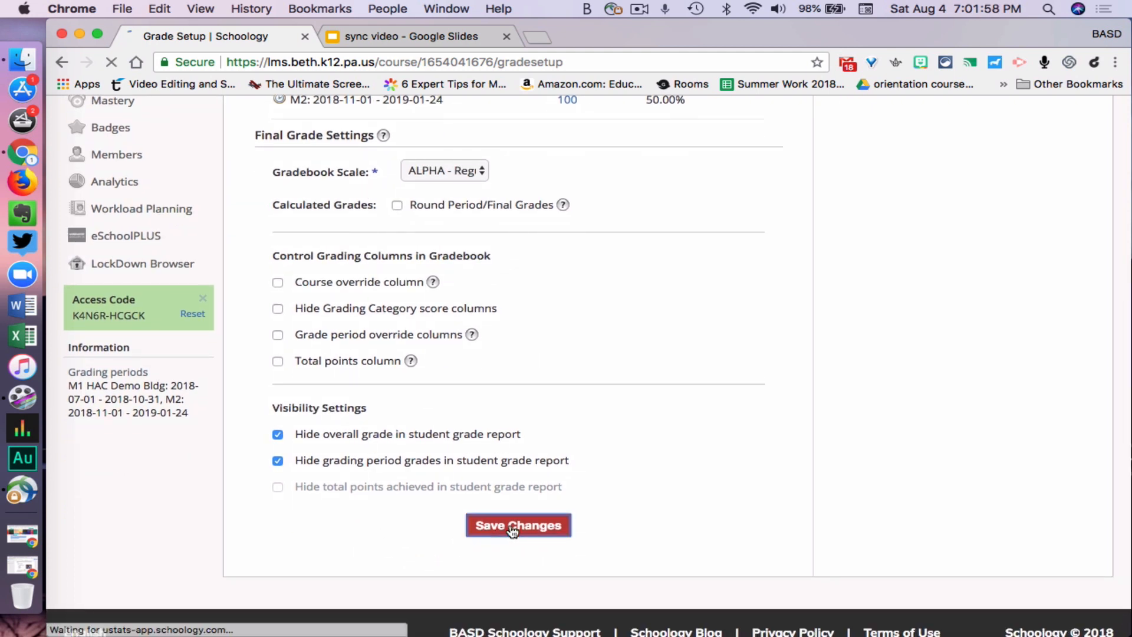